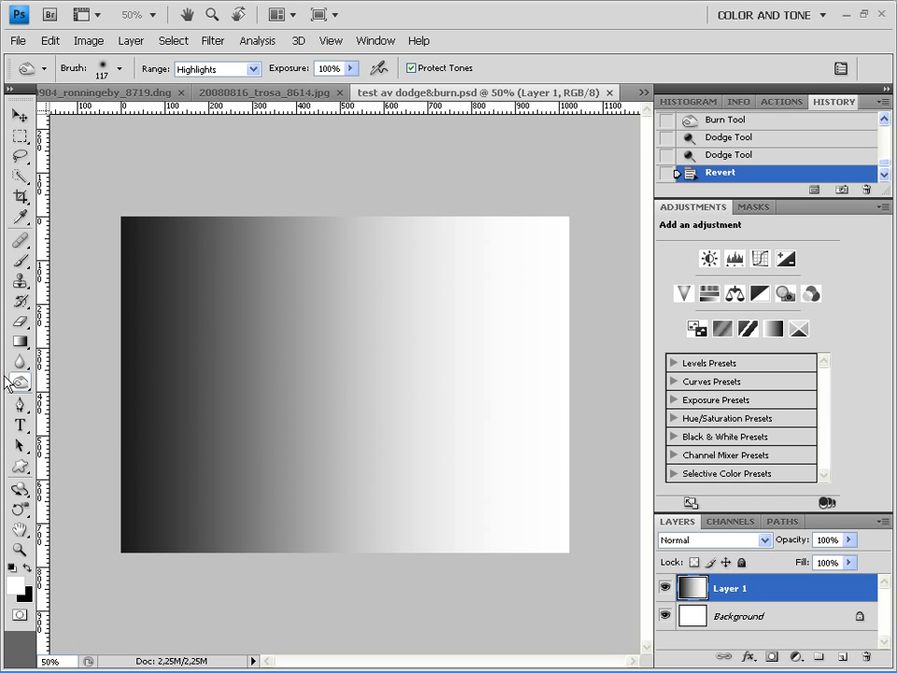
Step: Move from the Burn tool through the Sponge tool to the Dodge tool on the Shadows range
left_click_drag(20, 381, 70, 385)
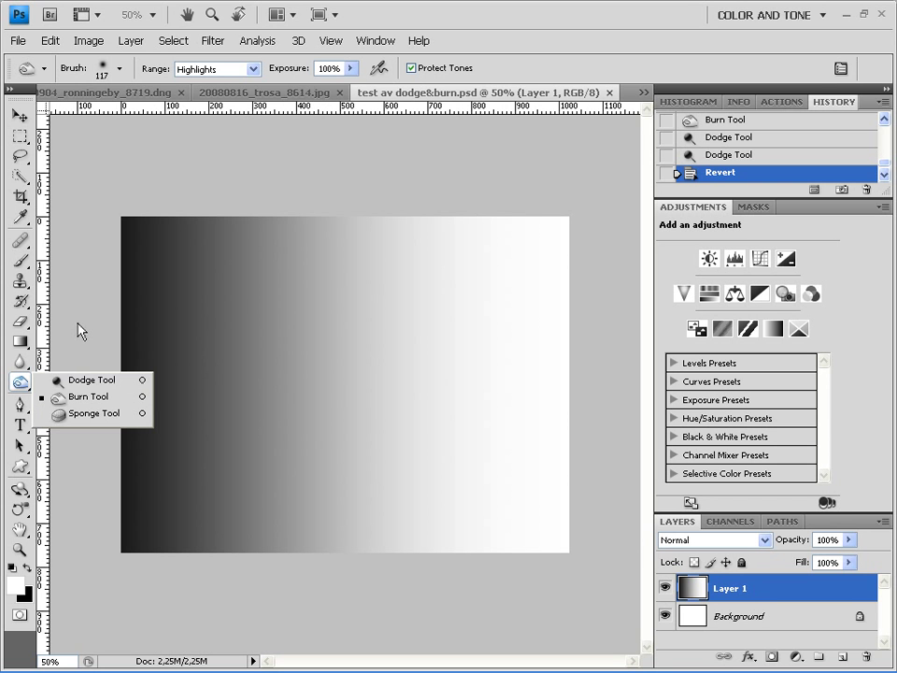
left_click(80, 400)
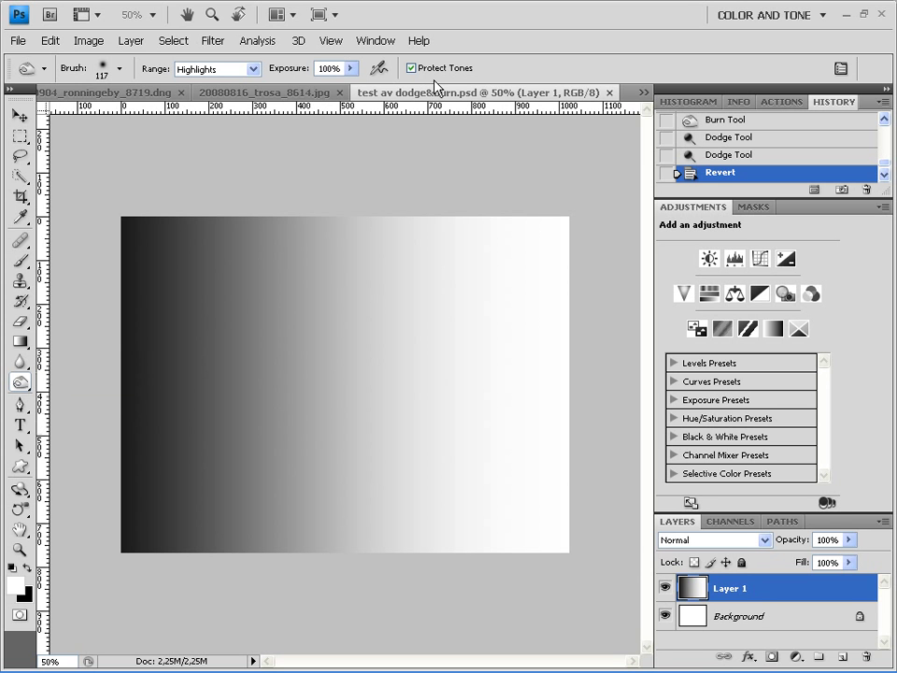
right_click(19, 383)
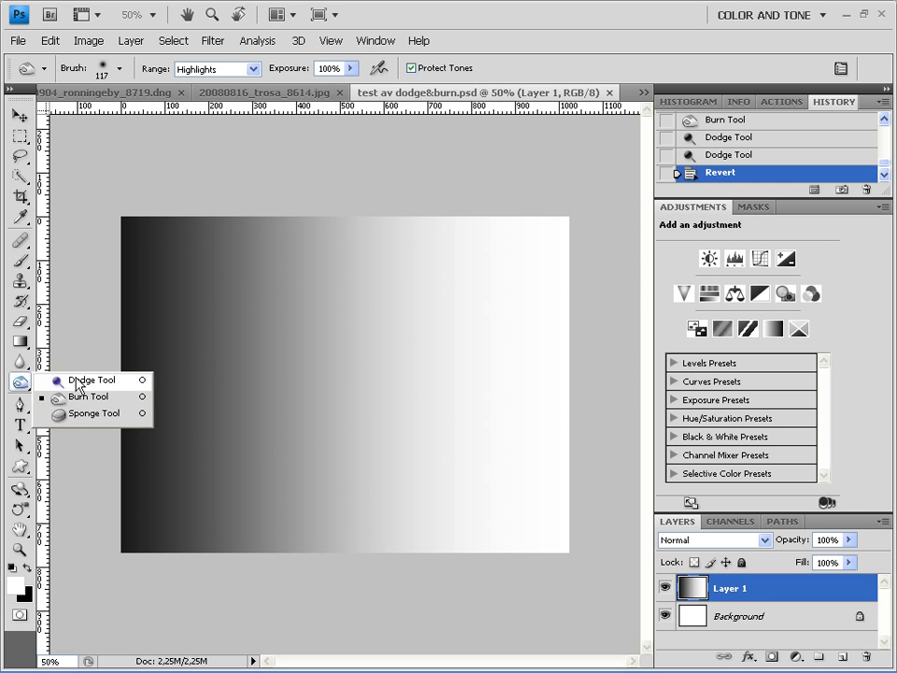
left_click(94, 413)
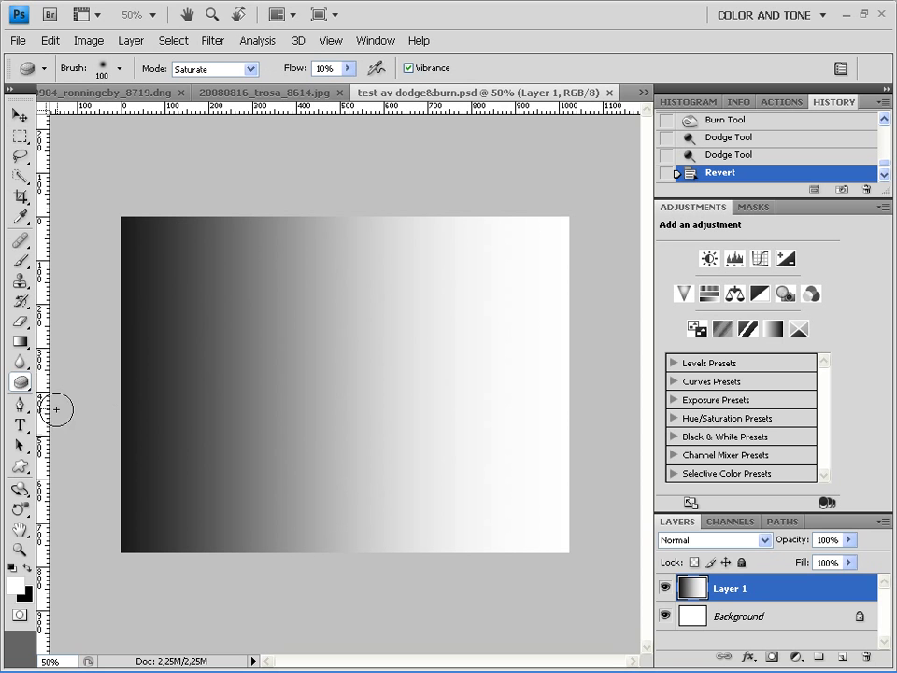
right_click(27, 385)
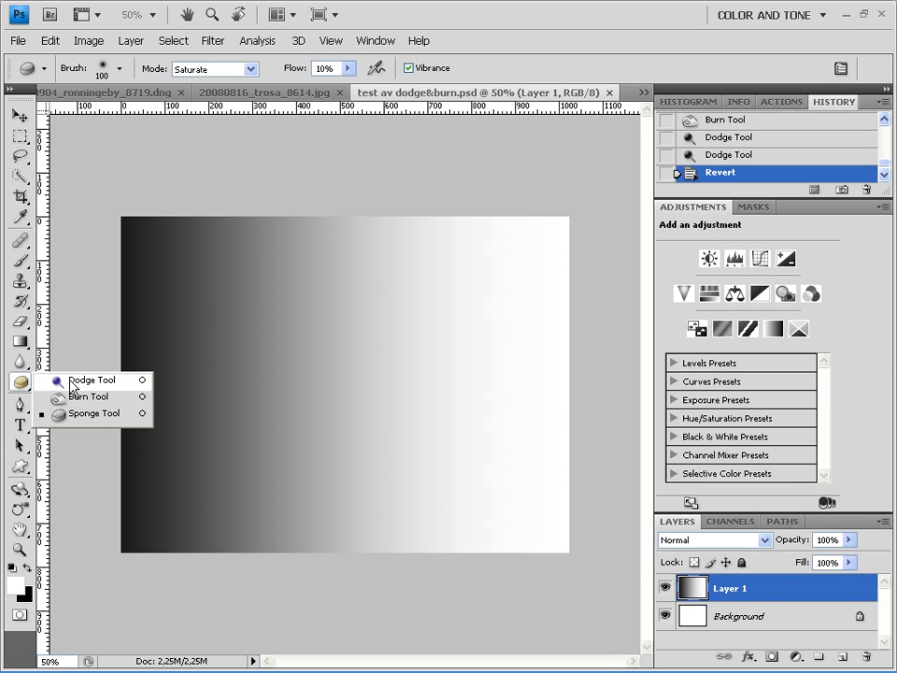
left_click(72, 382)
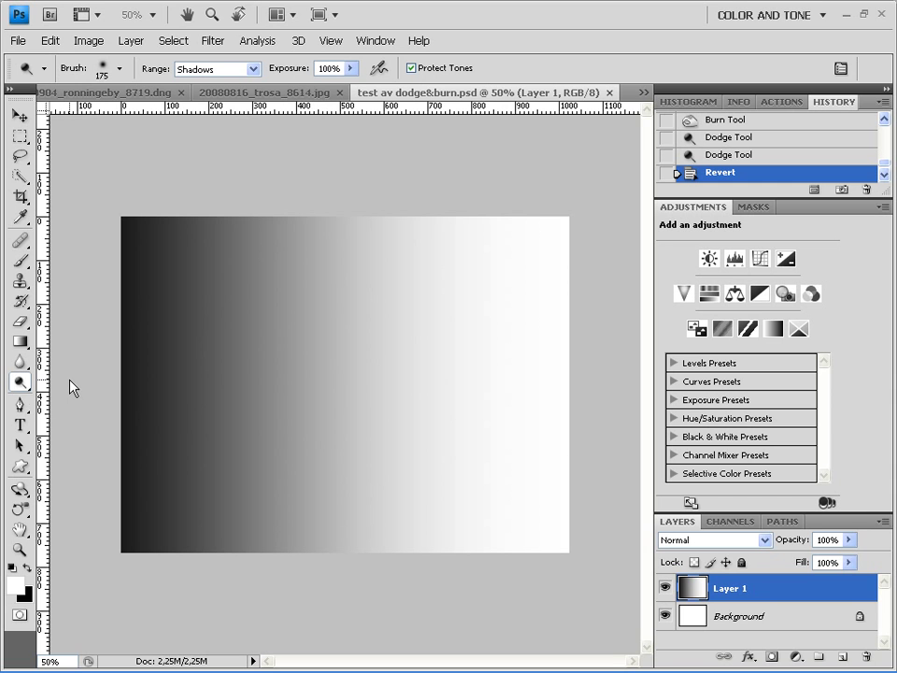
right_click(19, 382)
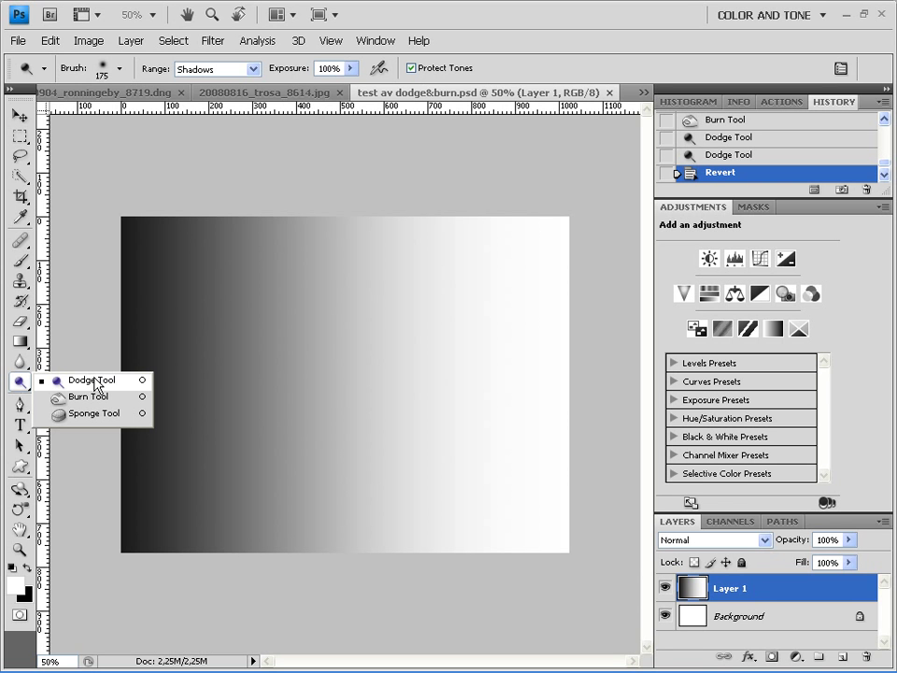
left_click(94, 380)
mouse_move(273, 282)
left_mouse_down()
mouse_move(200, 284)
mouse_move(388, 283)
left_mouse_up()
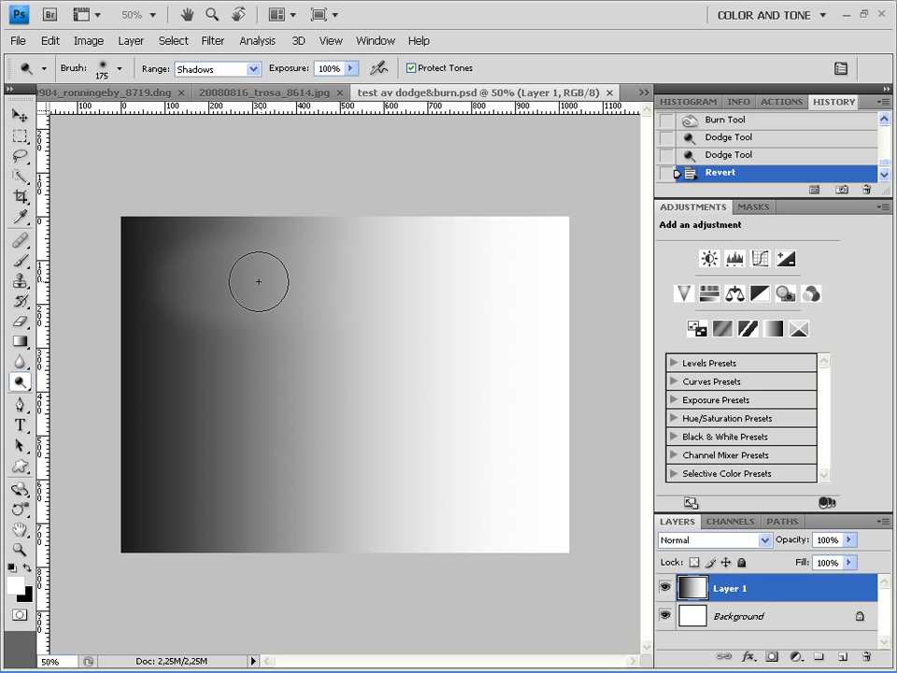
left_click(427, 280)
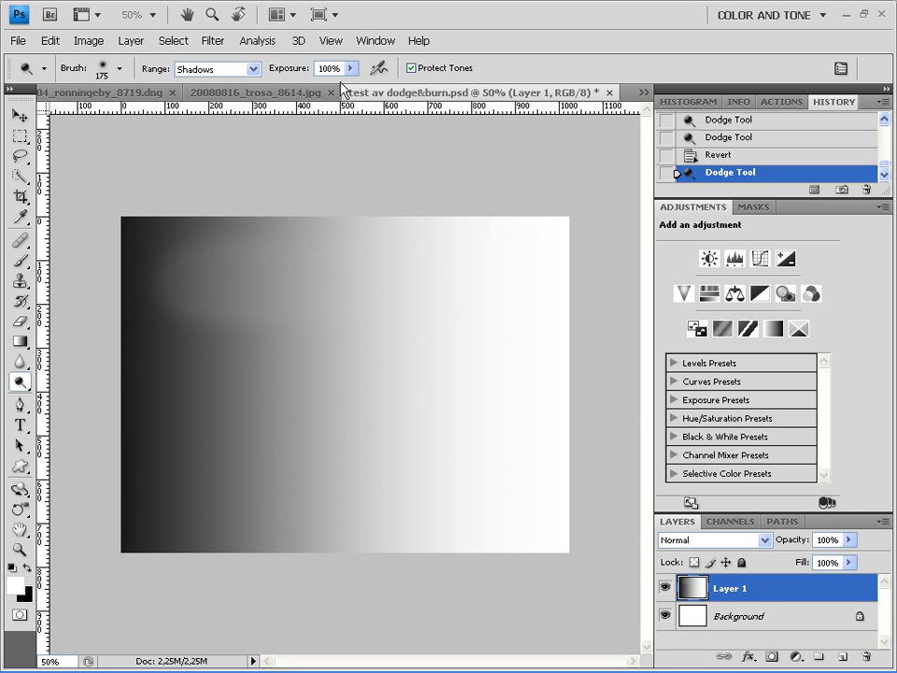
left_click(411, 69)
left_click_drag(374, 351, 95, 351)
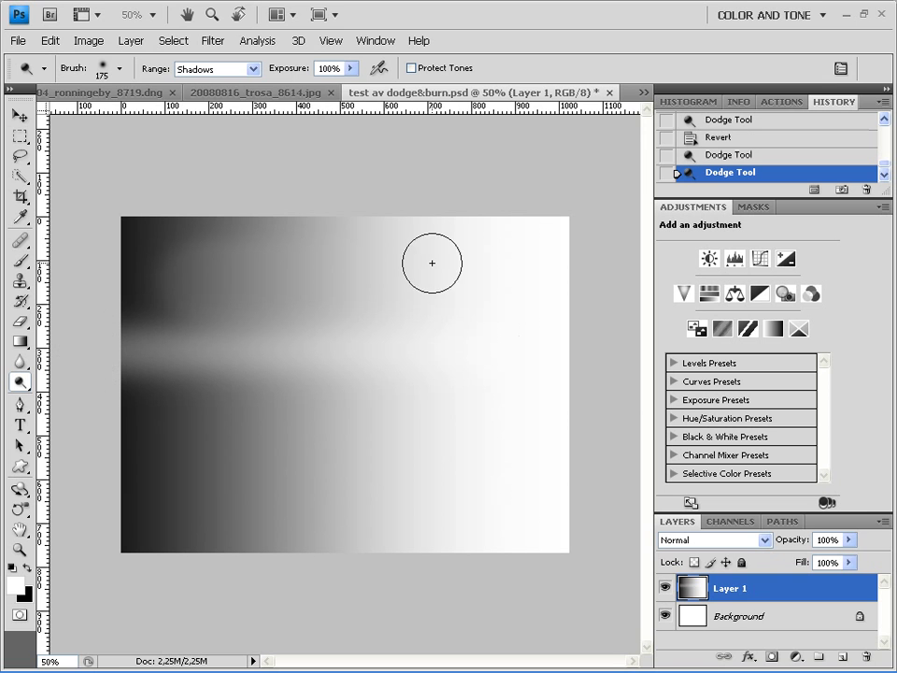
left_click(411, 68)
left_click_drag(409, 271, 103, 273)
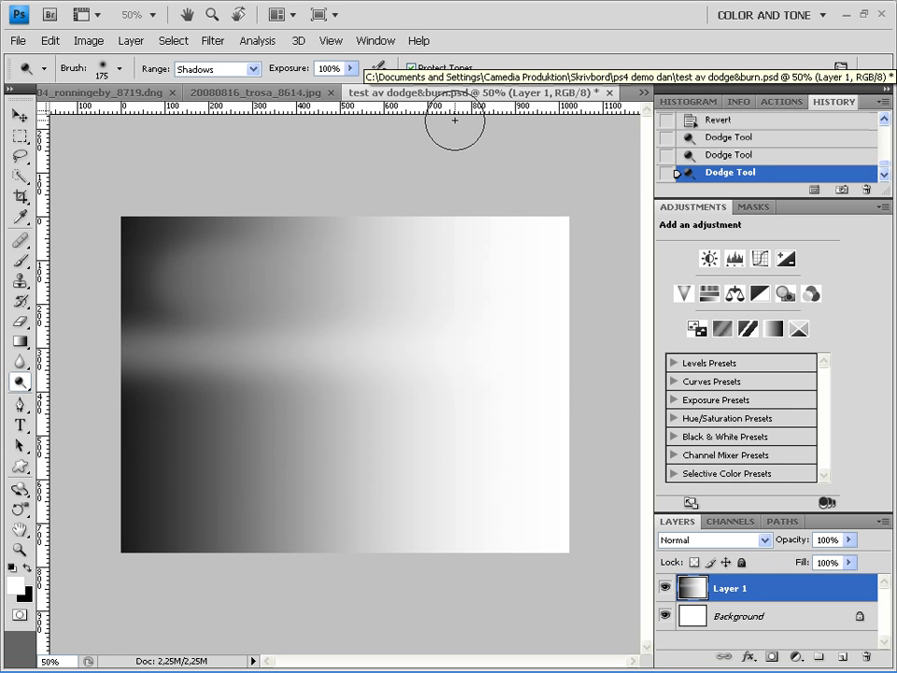
key("F12")
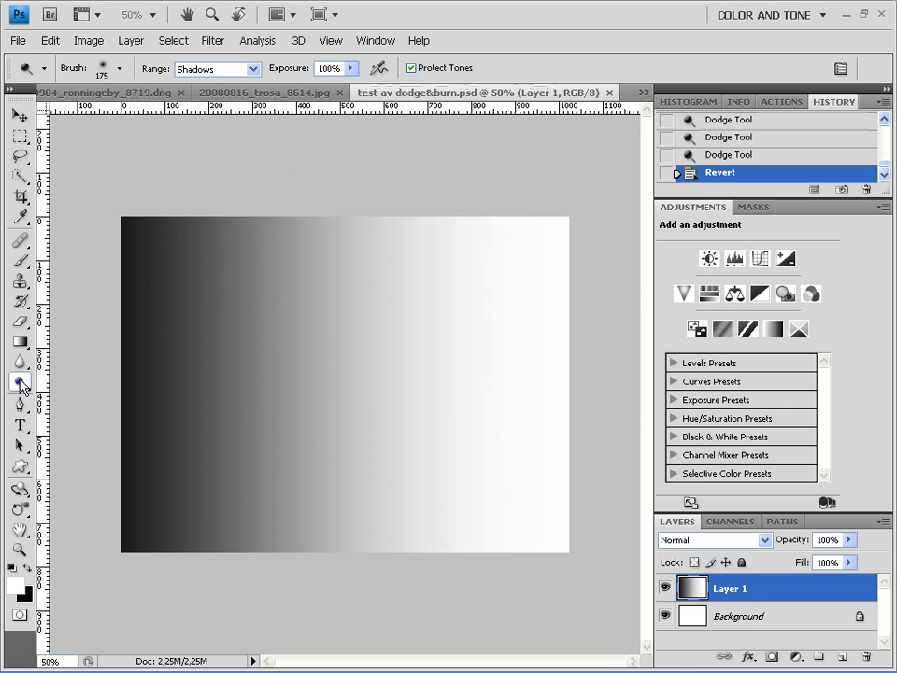
Step: With the Burn tool, darken two horizontal bands across the upper gradient
left_click_drag(19, 381, 87, 396)
left_click(87, 396)
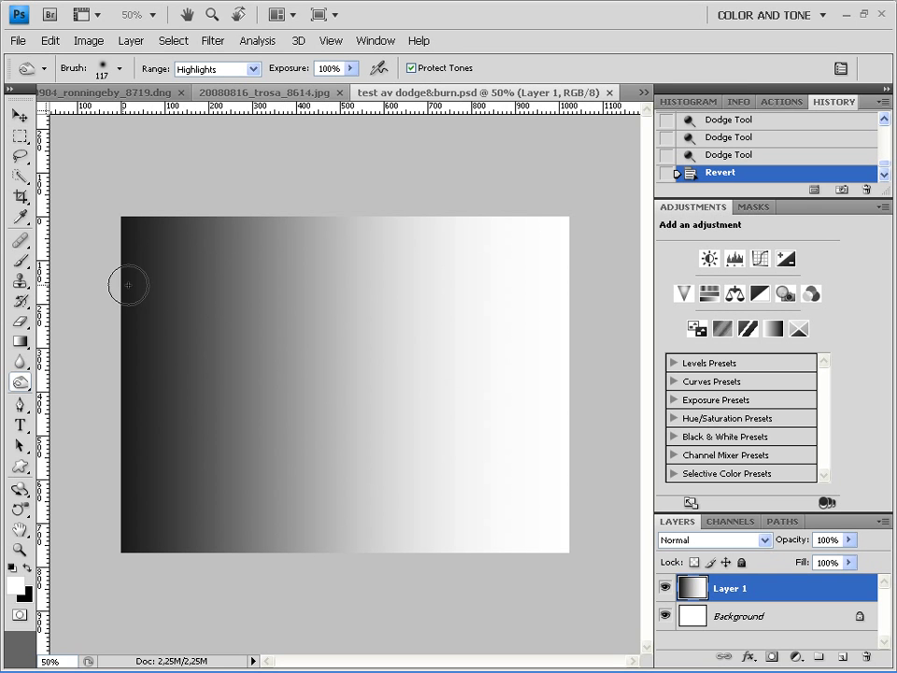
left_click_drag(128, 284, 610, 280)
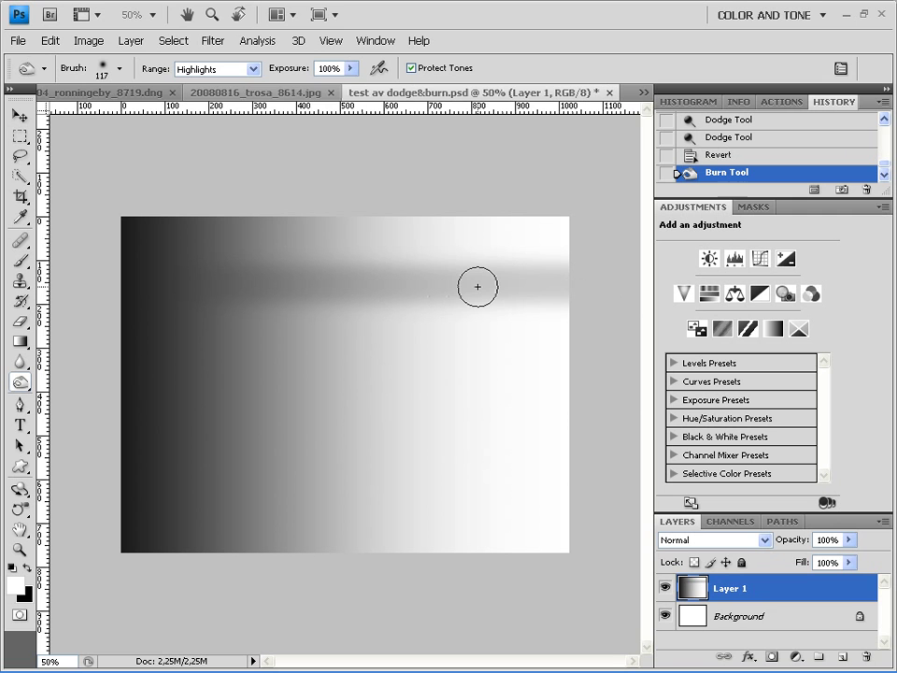
mouse_move(352, 68)
left_mouse_down()
mouse_move(353, 91)
mouse_move(281, 88)
left_mouse_up()
left_click_drag(117, 334, 570, 338)
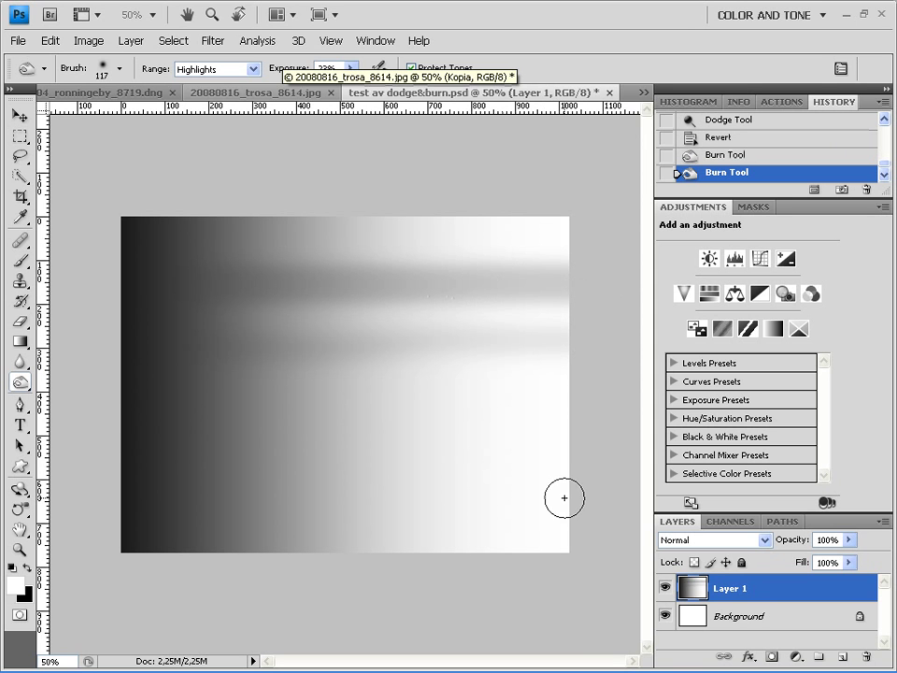
Step: Raise burn exposure to 100%, turn off Protect Tones, and darken a middle band
left_click(352, 68)
left_click_drag(351, 89, 422, 88)
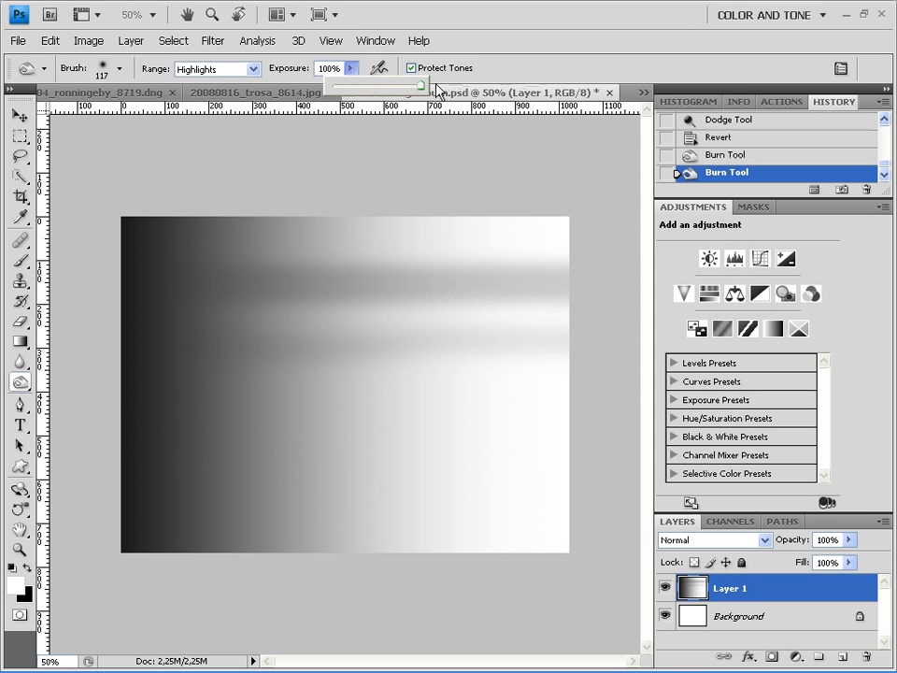
left_click(411, 68)
left_click_drag(135, 392, 599, 384)
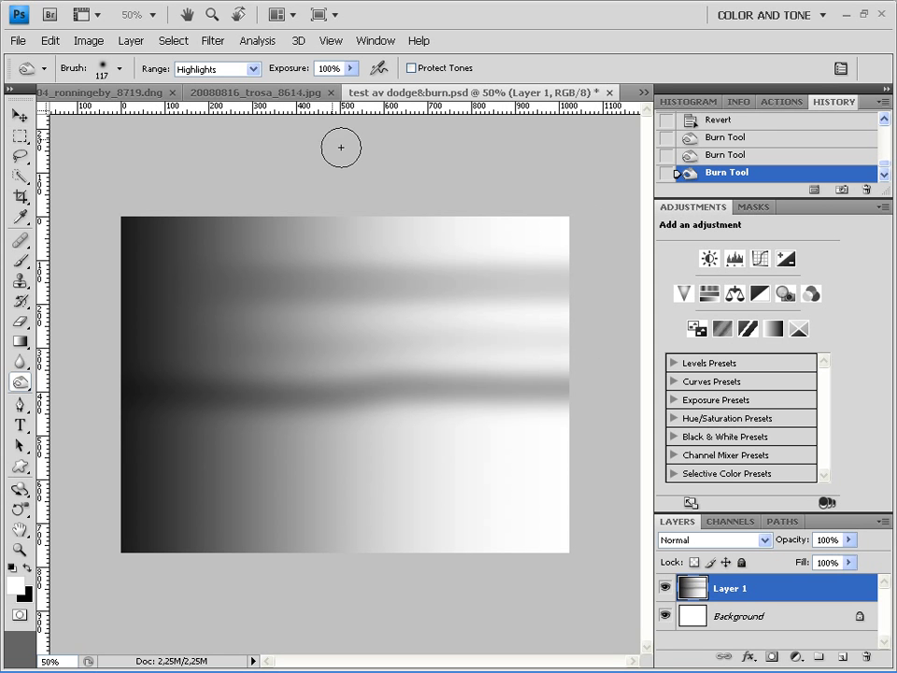
Step: Switch to the woman's portrait and zoom in on her cheek
left_click(278, 94)
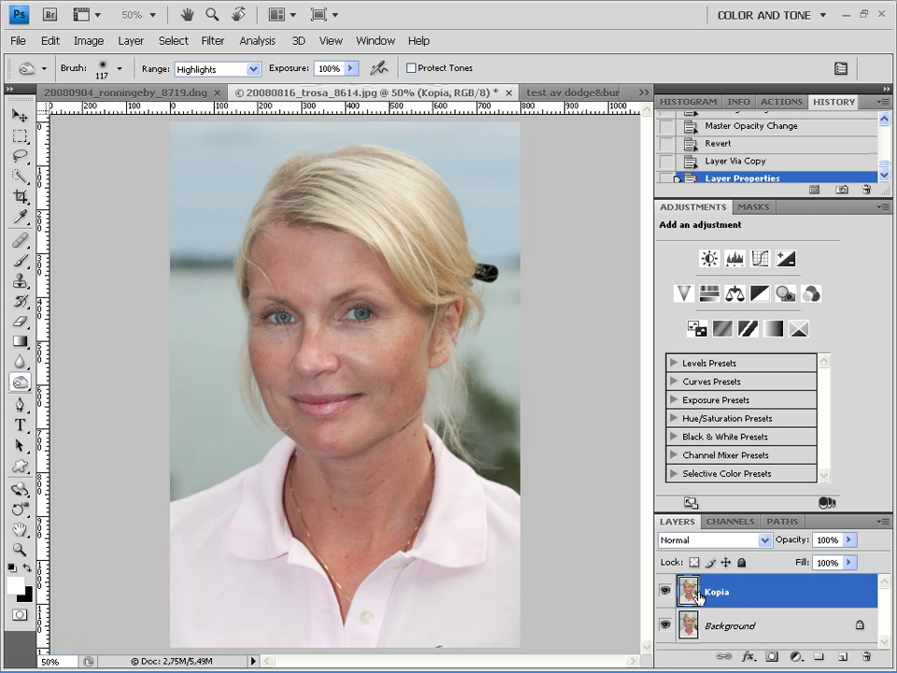
scroll(382, 376, "up", 2)
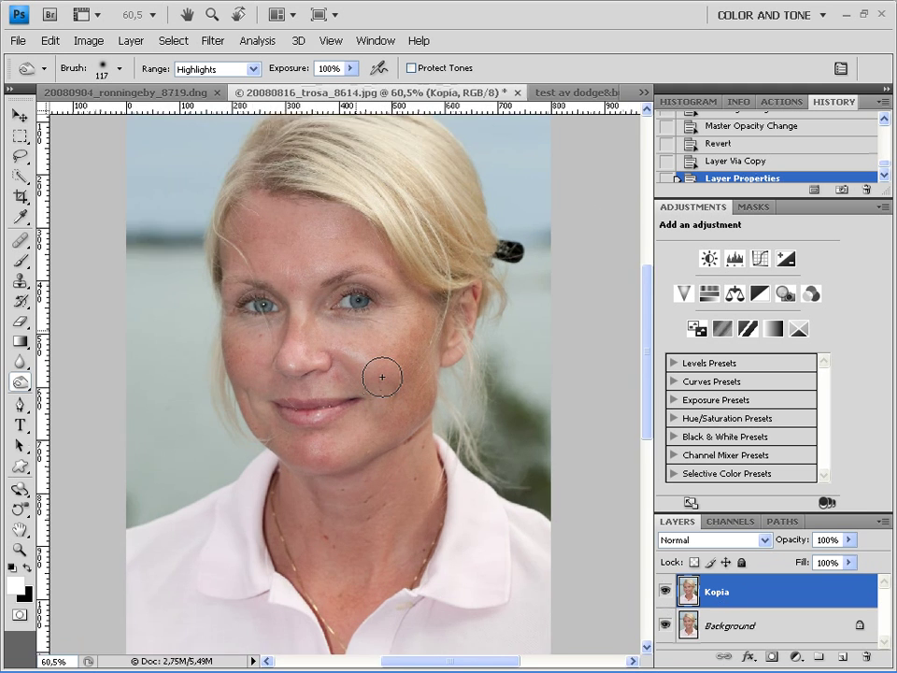
scroll(382, 376, "up", 2)
scroll(381, 377, "up", 2)
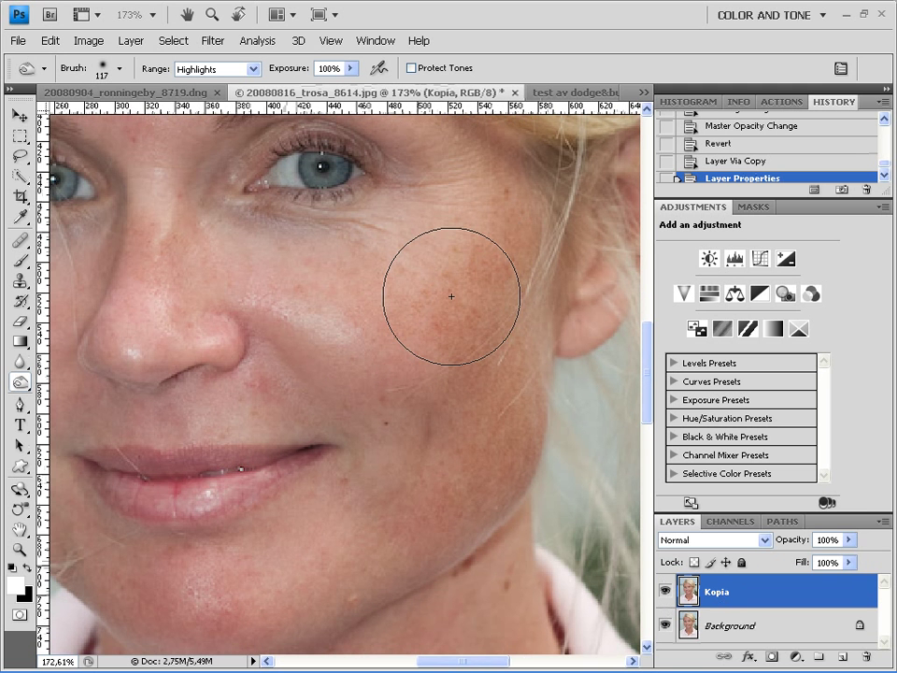
Step: Set the burn brush size to 100 and exposure to 24%
key("bracketright")
key("bracketright")
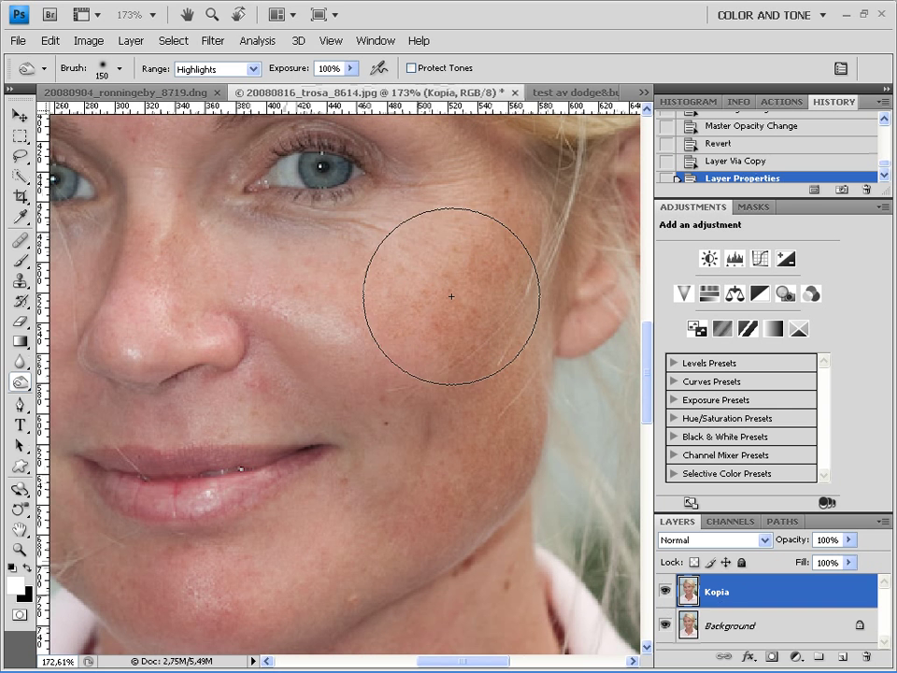
key("bracketleft")
key("bracketleft")
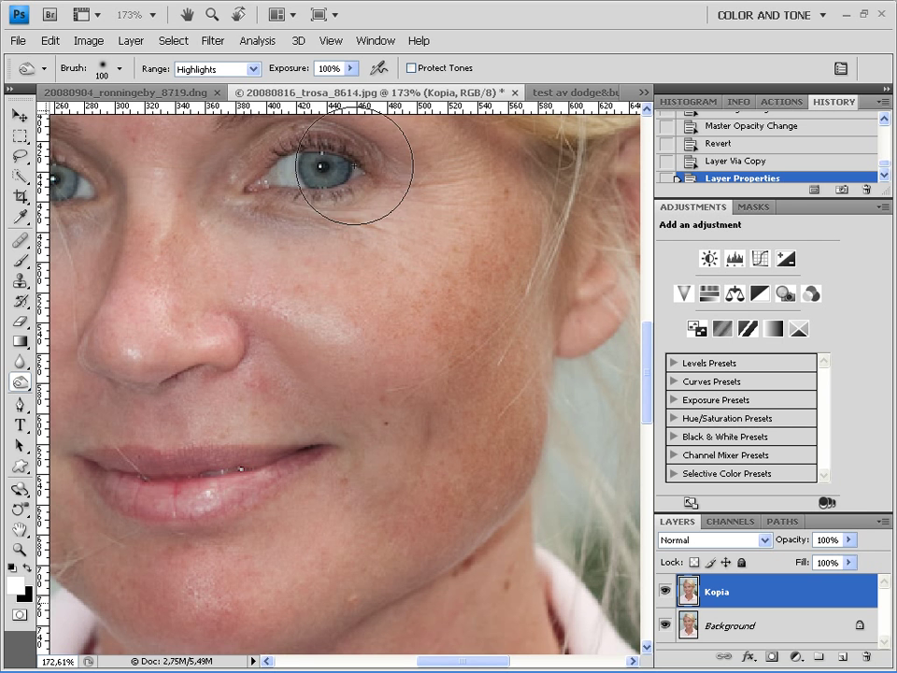
left_click(356, 80)
left_click_drag(350, 86, 285, 93)
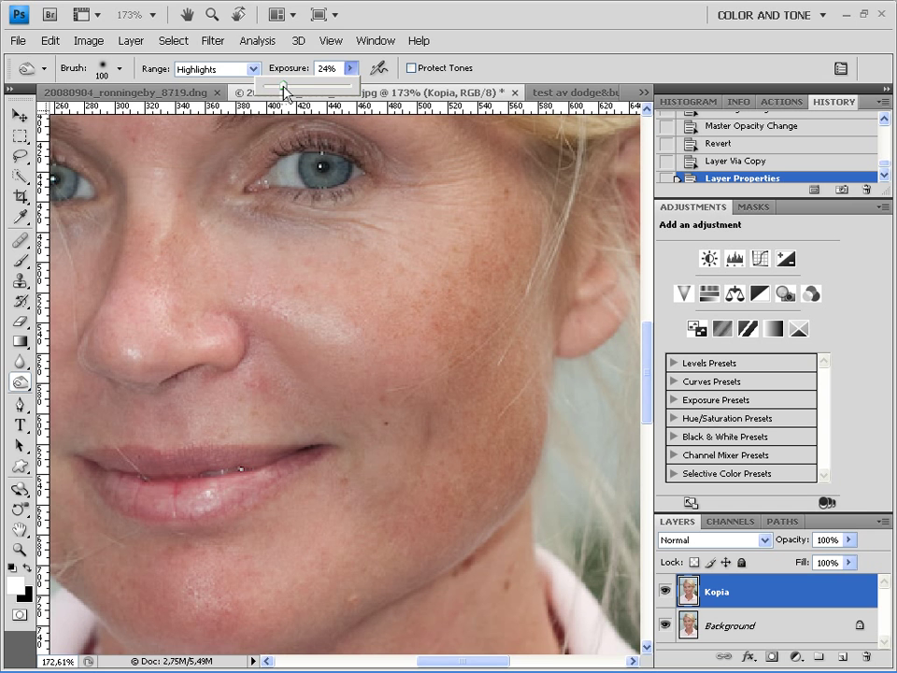
Step: Burn the right cheek on the Midtones range, then undo the too-strong stroke
left_click(201, 68)
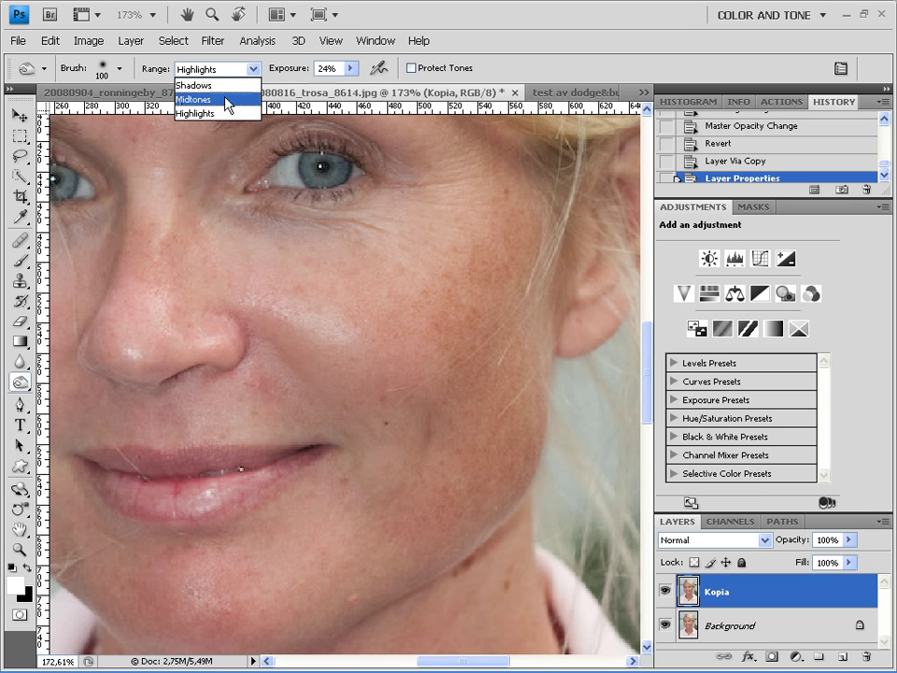
left_click(227, 99)
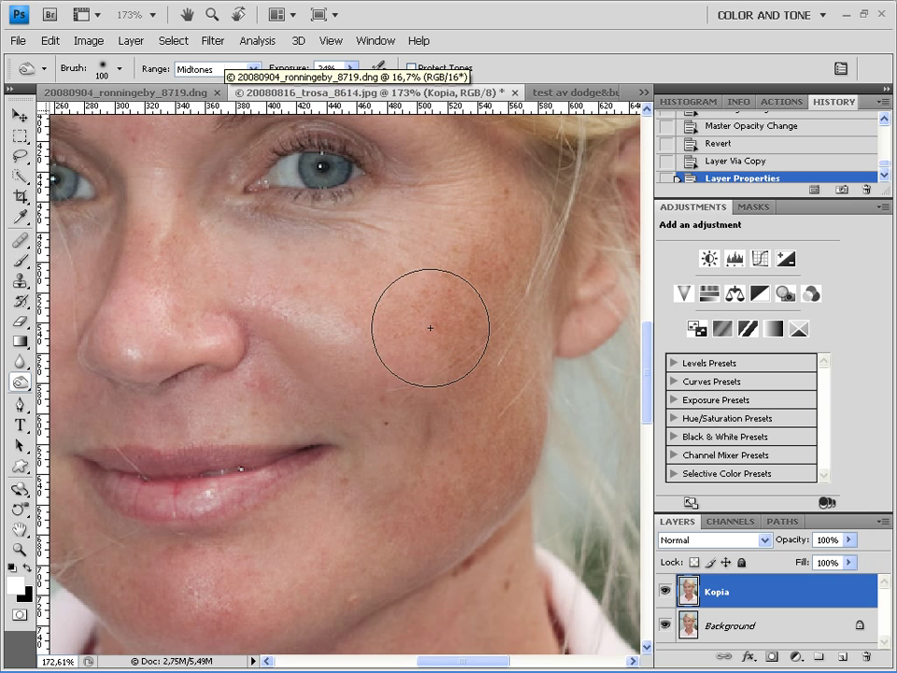
mouse_move(429, 328)
left_mouse_down()
mouse_move(426, 411)
mouse_move(472, 370)
mouse_move(440, 268)
mouse_move(386, 315)
mouse_move(458, 422)
mouse_move(499, 364)
mouse_move(454, 261)
mouse_move(398, 280)
mouse_move(420, 555)
left_mouse_up()
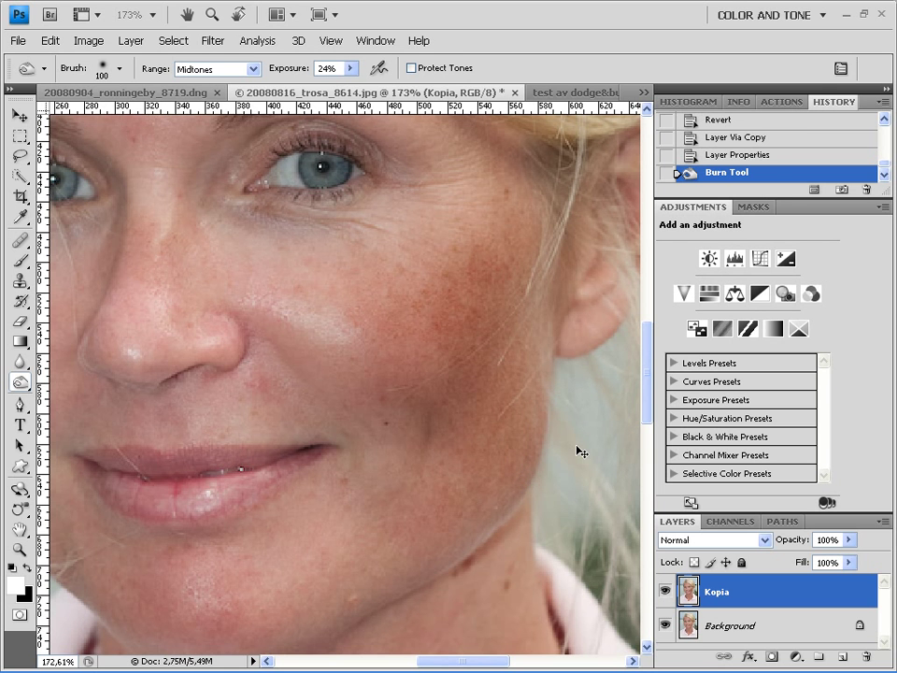
key("ctrl+z")
Step: Burn the cheek again with Protect Tones on, and set Kopia opacity to 60%
left_click(411, 68)
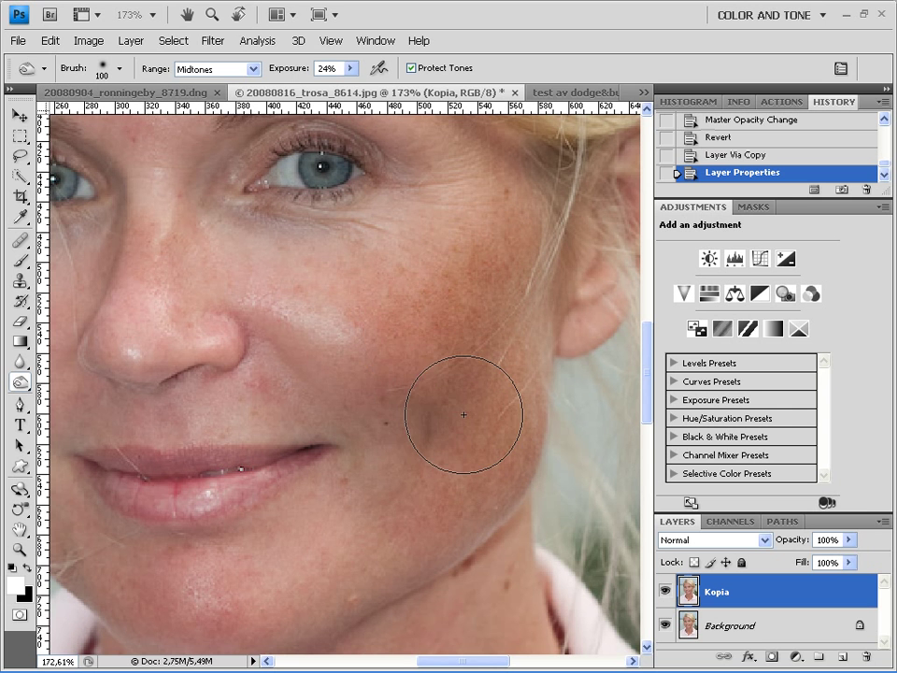
left_click_drag(461, 410, 466, 260)
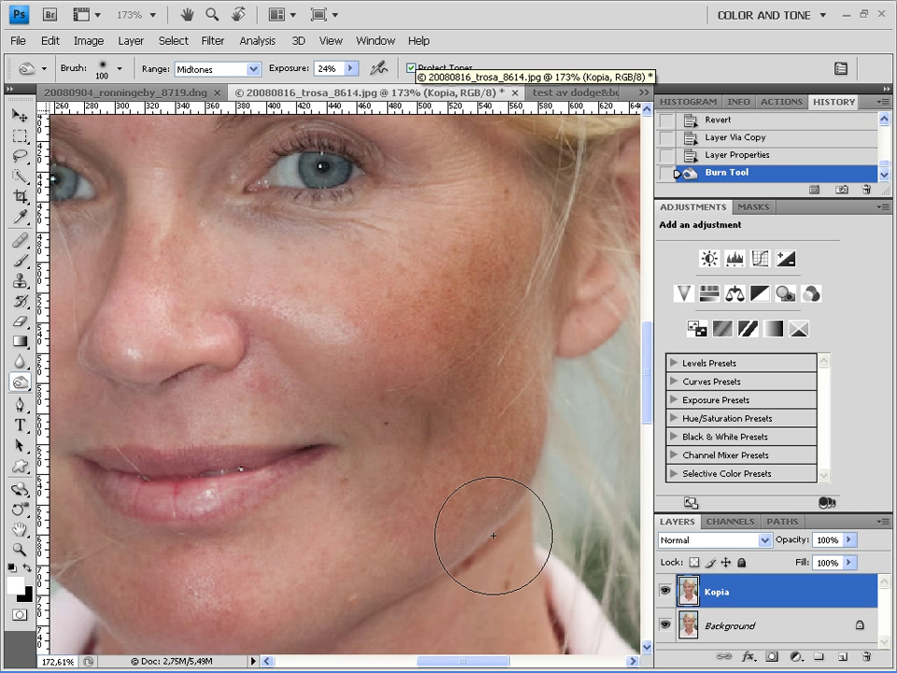
left_click_drag(799, 541, 788, 543)
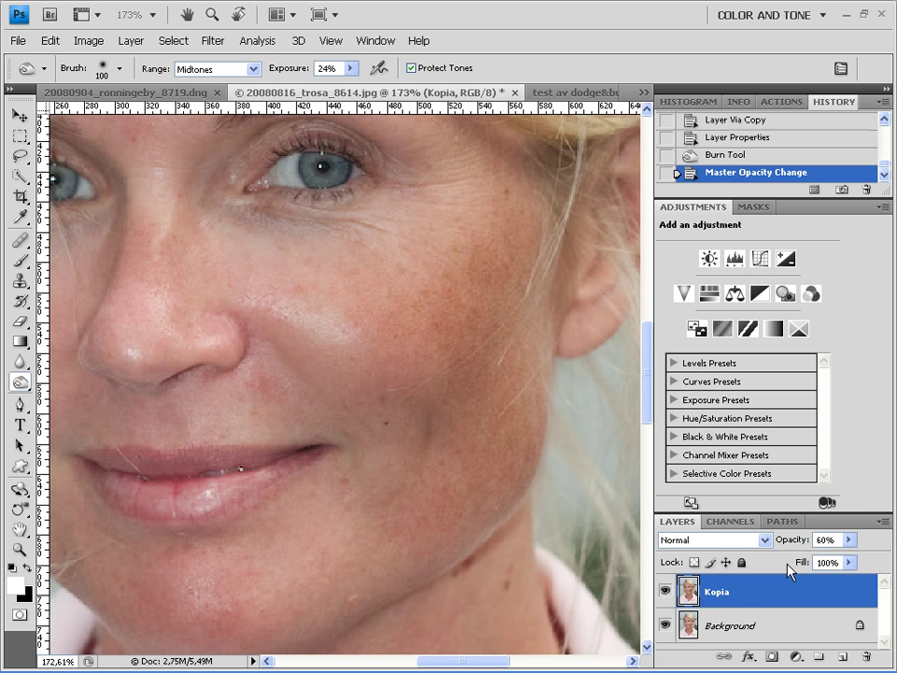
left_click(666, 591)
left_click(666, 591)
left_click(666, 590)
left_click(666, 591)
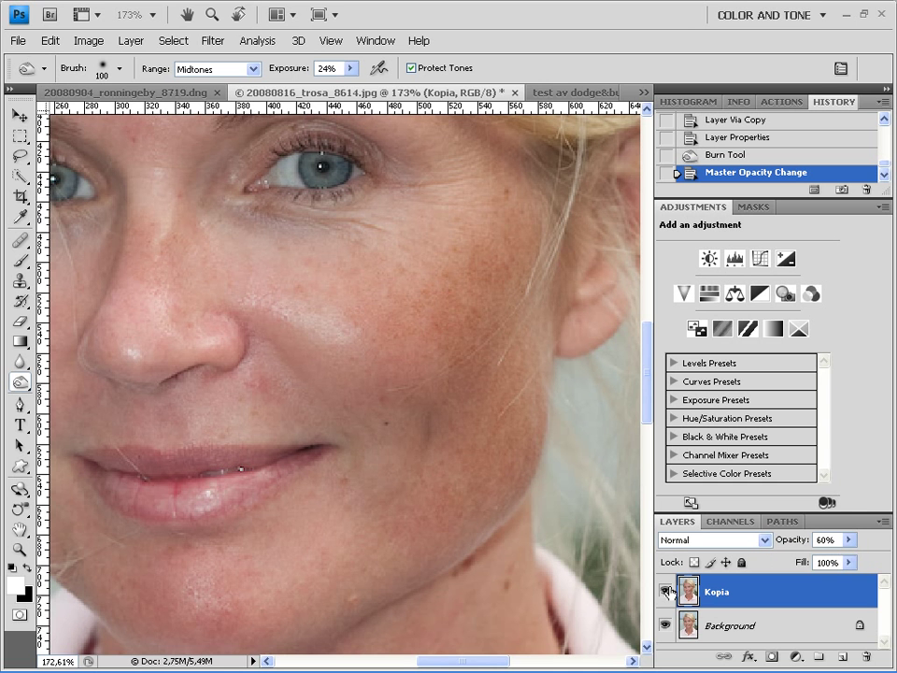